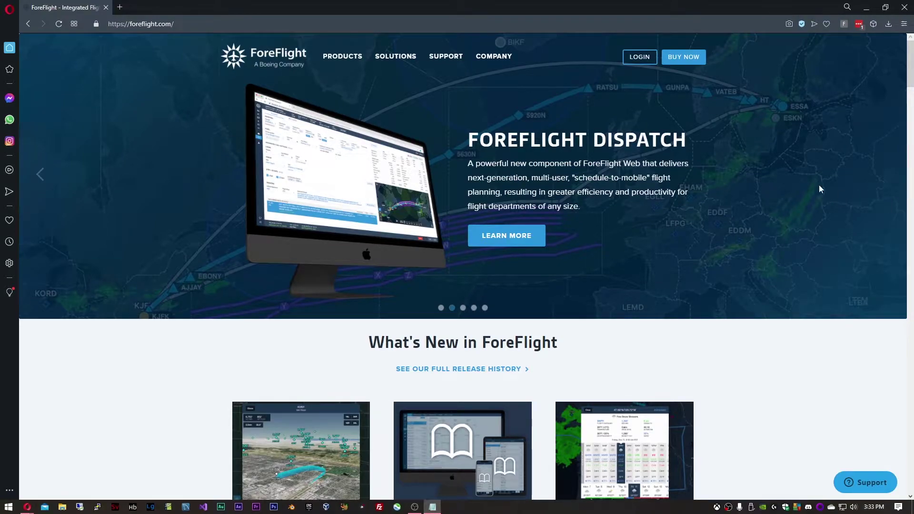
# - Load events.flighttracker.tech and download the MSFS client as FlightEvents.Client.zip
pyautogui.click(334, 24)
pyautogui.write('events.flighttracker.tech')
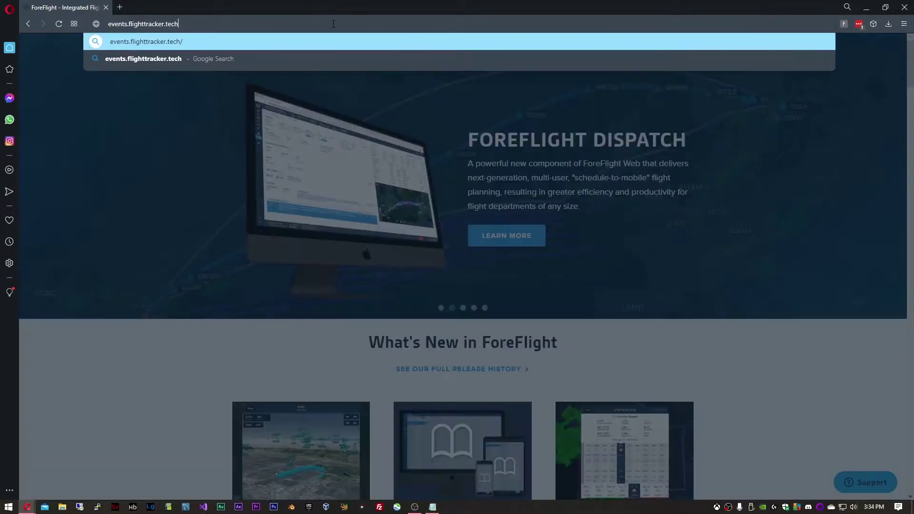
pyautogui.press('Return')
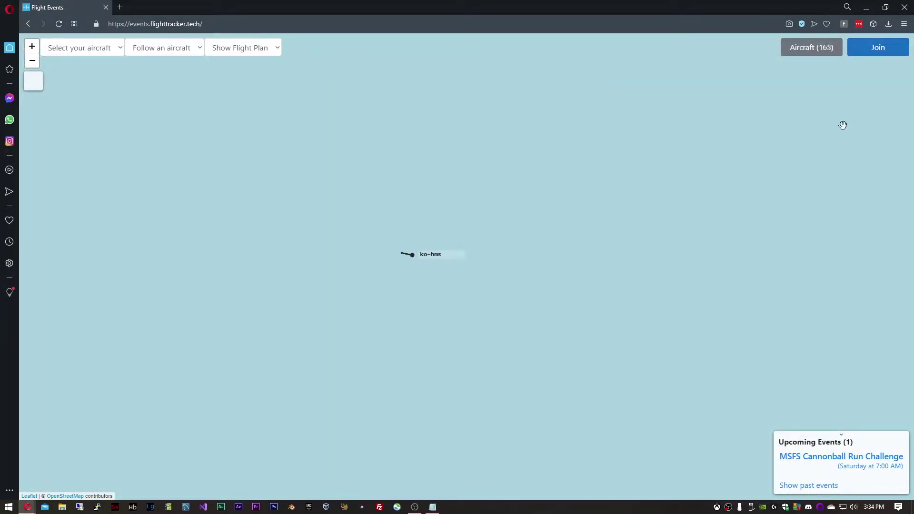
pyautogui.click(863, 53)
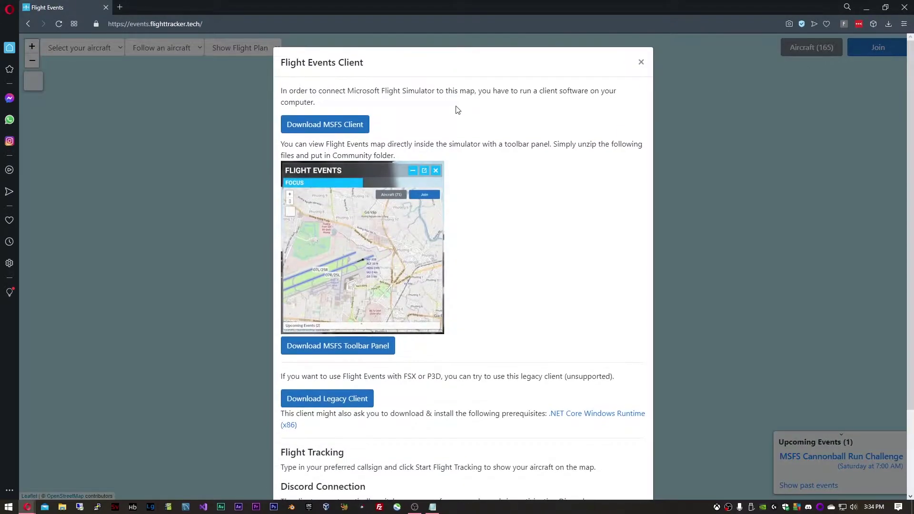
pyautogui.click(330, 126)
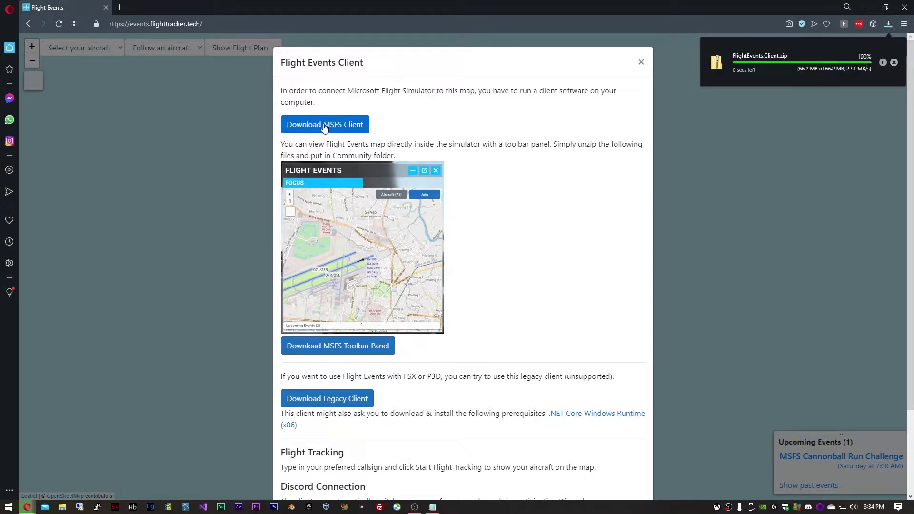
# - Extract FlightEvents.Client.zip in its download folder
pyautogui.click(894, 62)
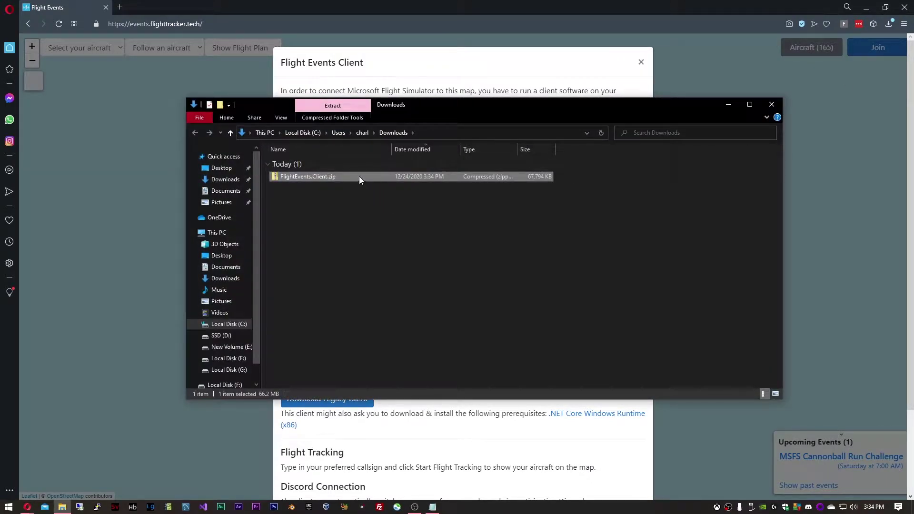
pyautogui.rightClick(359, 178)
pyautogui.click(416, 217)
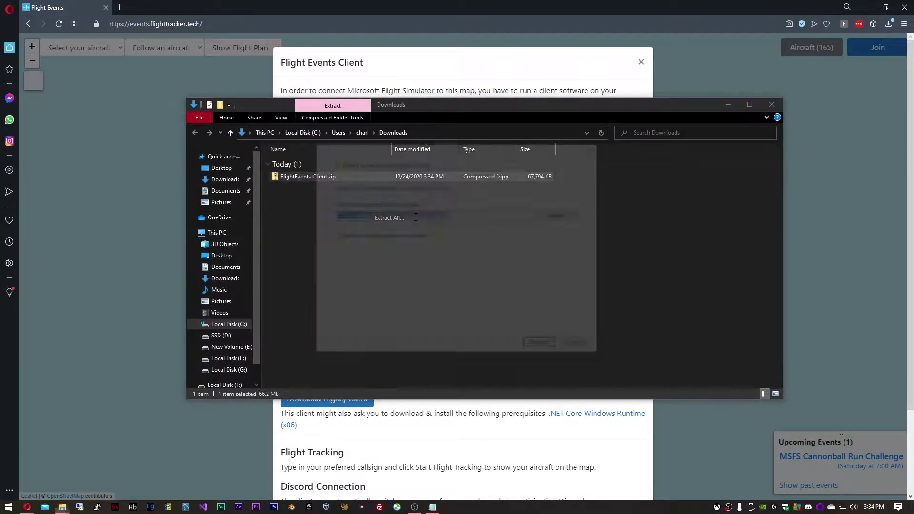
pyautogui.click(537, 344)
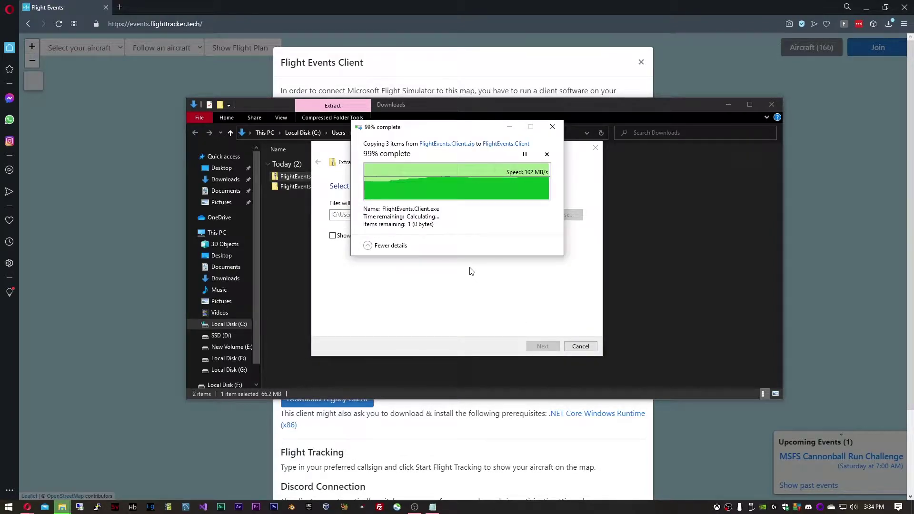
# - Move the extracted FlightEvents.Client folder into C:\Program Files, granting admin permission
pyautogui.rightClick(305, 186)
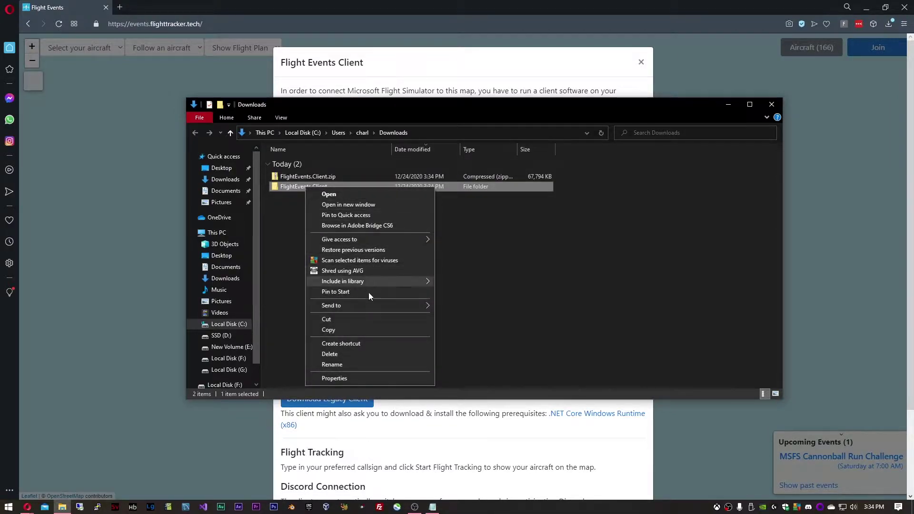
pyautogui.click(355, 318)
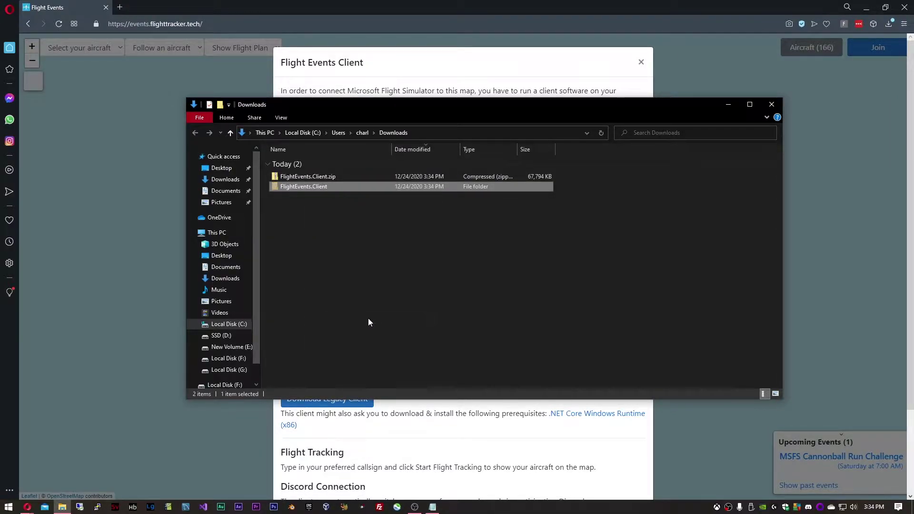
pyautogui.click(228, 324)
pyautogui.click(321, 184)
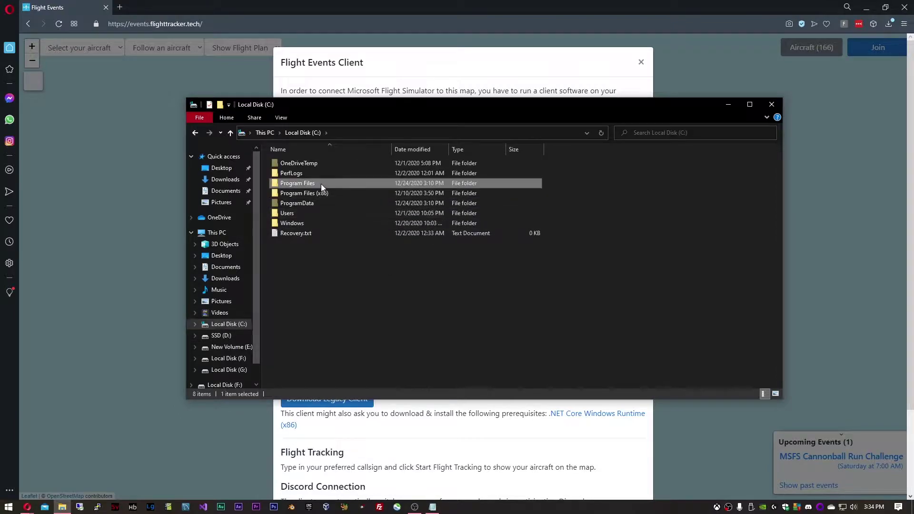
pyautogui.doubleClick(321, 184)
pyautogui.hotkey('ctrl', 'v')
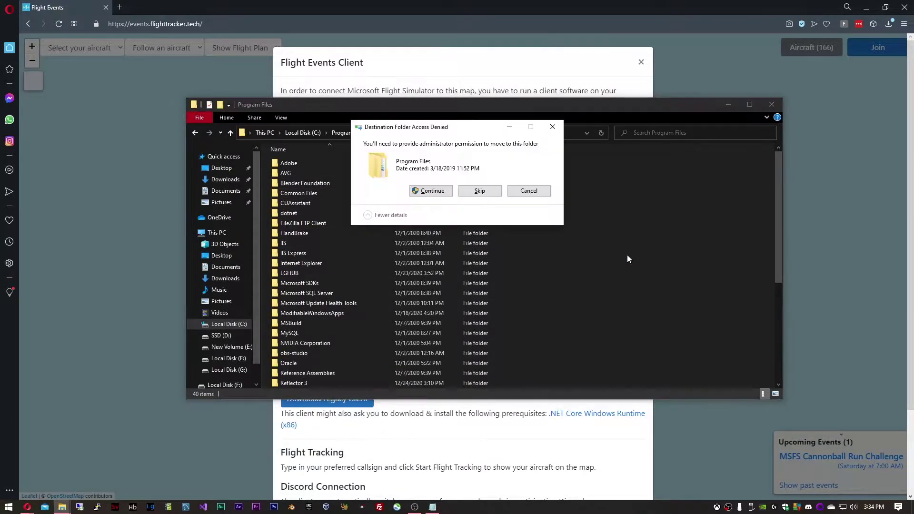
pyautogui.click(419, 192)
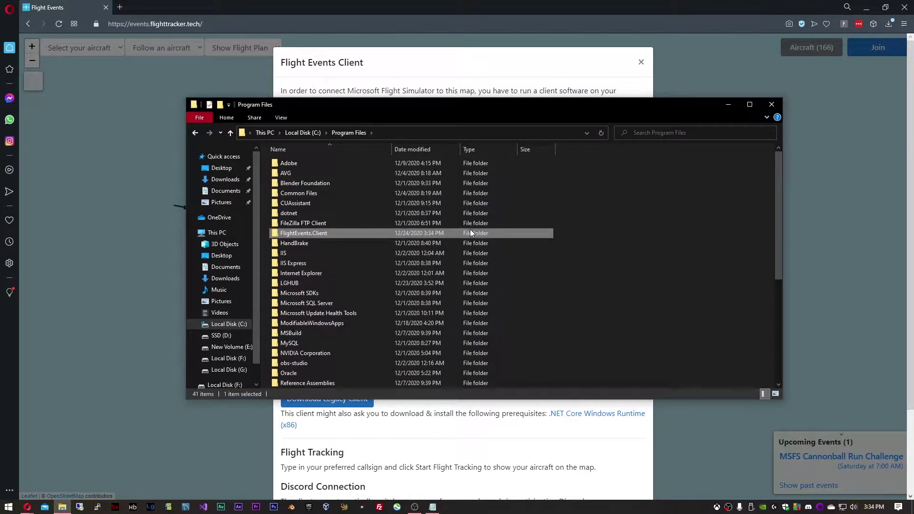
pyautogui.doubleClick(517, 233)
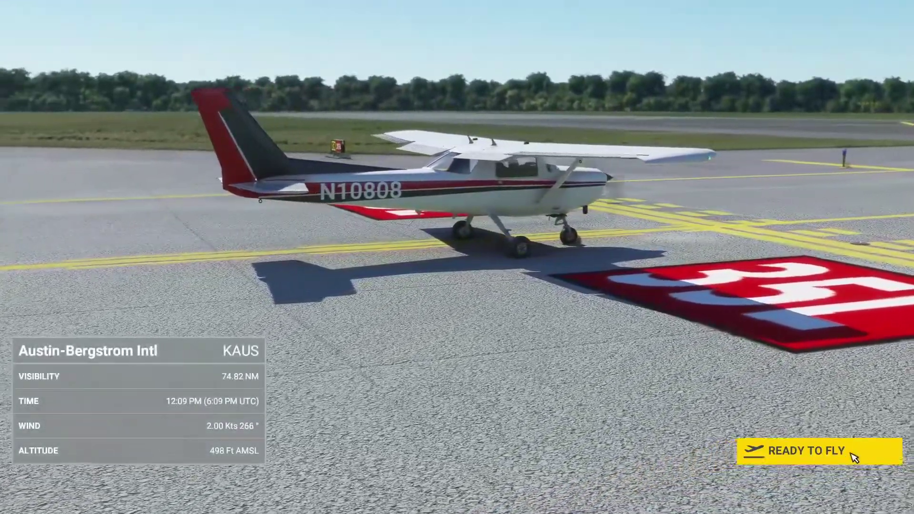
# - Start the simulator flight, then run FlightEvents.Client.exe despite the SmartScreen warning
pyautogui.click(855, 458)
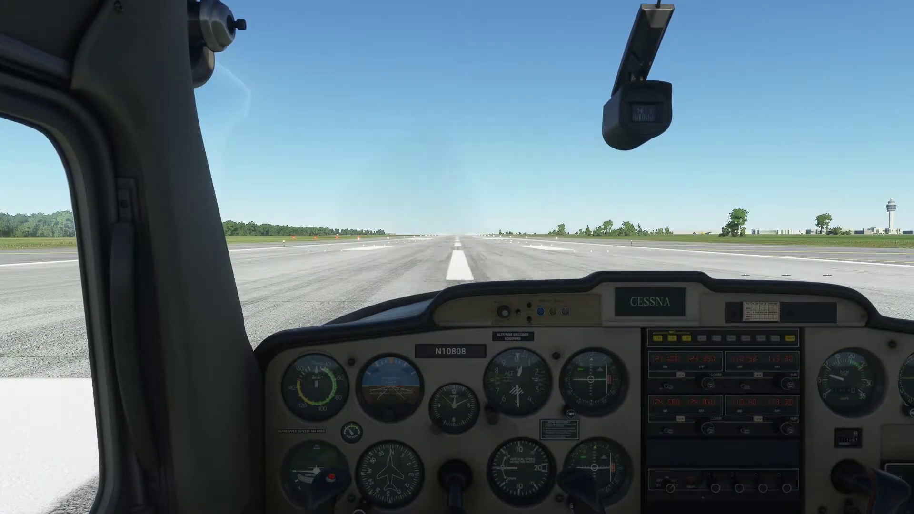
pyautogui.hotkey('alt', 'Tab')
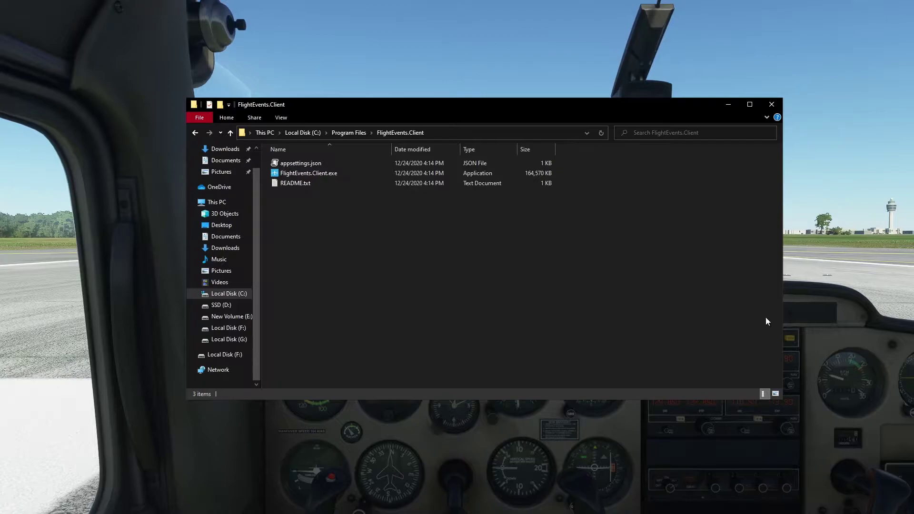
pyautogui.doubleClick(327, 173)
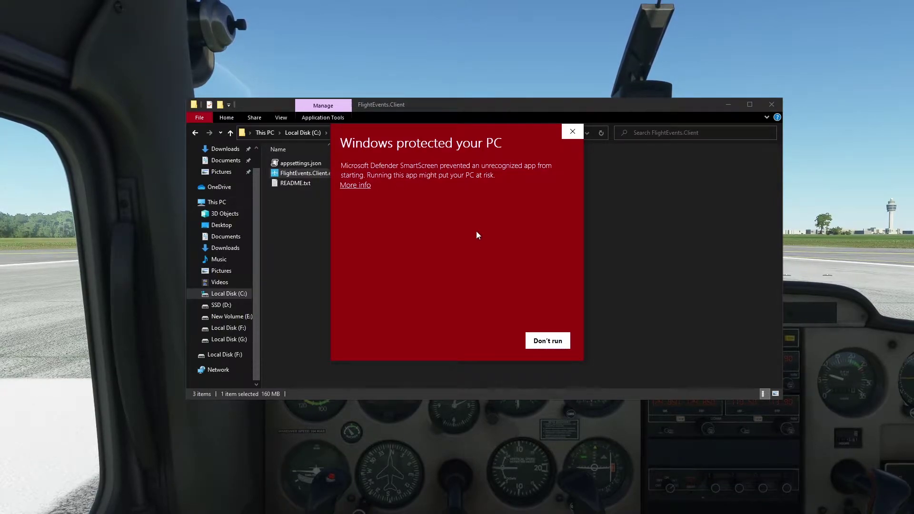
pyautogui.click(361, 186)
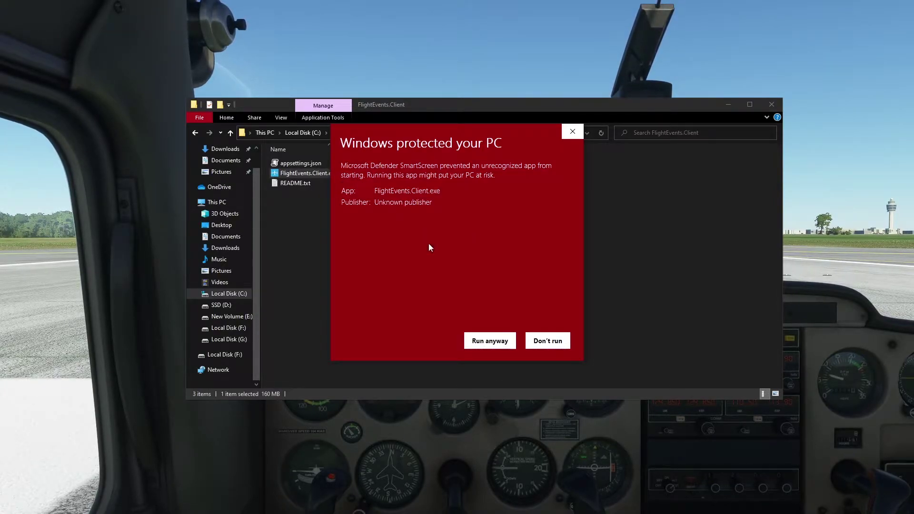
pyautogui.click(488, 348)
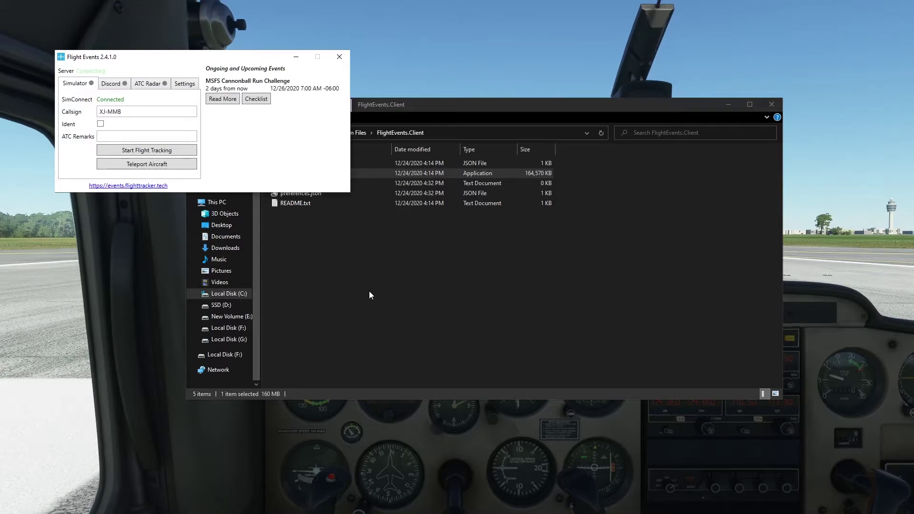
# - Replace the callsign in the Flight Events client with B108
pyautogui.moveTo(131, 111); pyautogui.dragTo(95, 110)
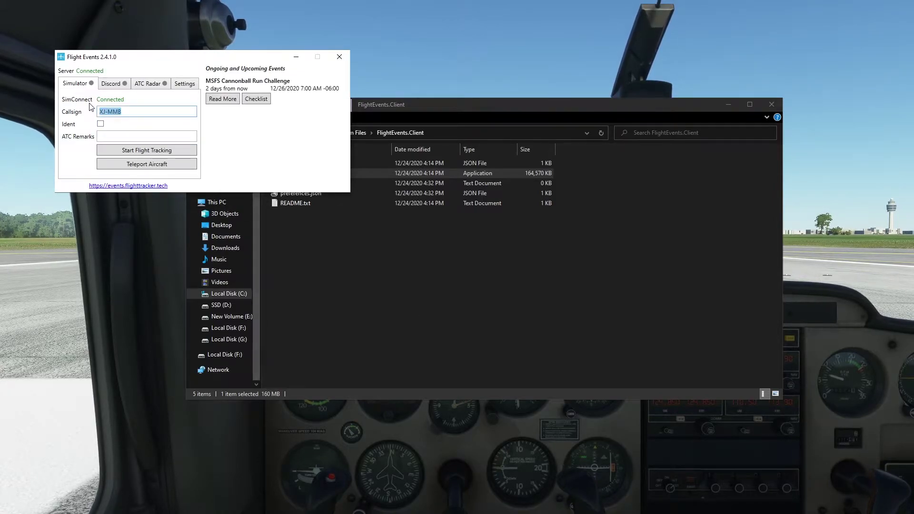
pyautogui.write('B108')
pyautogui.hotkey('ctrl', 'a')
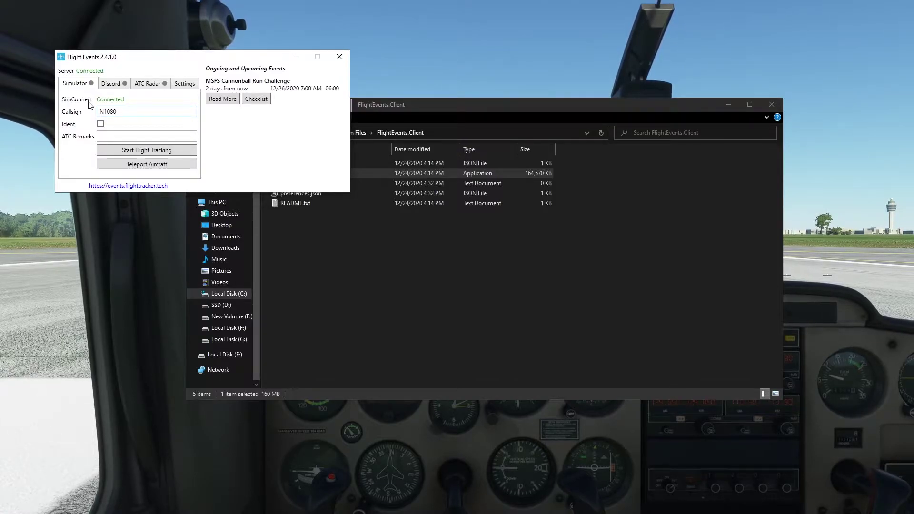
pyautogui.click(186, 84)
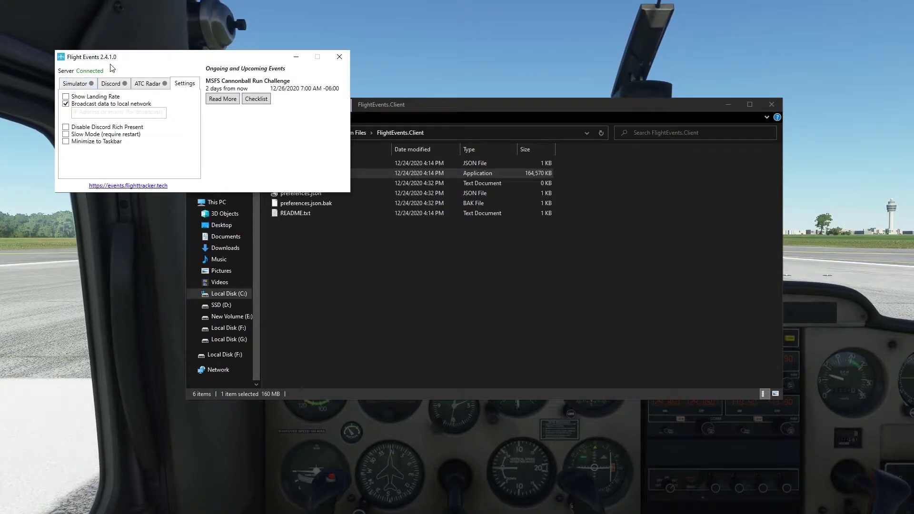
# - Start flight tracking on the Simulator tab and return to the simulator
pyautogui.click(84, 84)
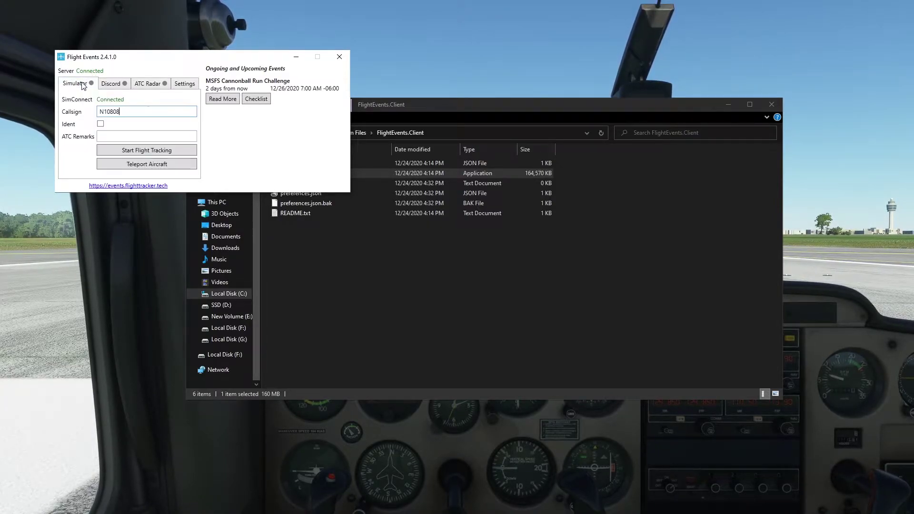
pyautogui.click(158, 150)
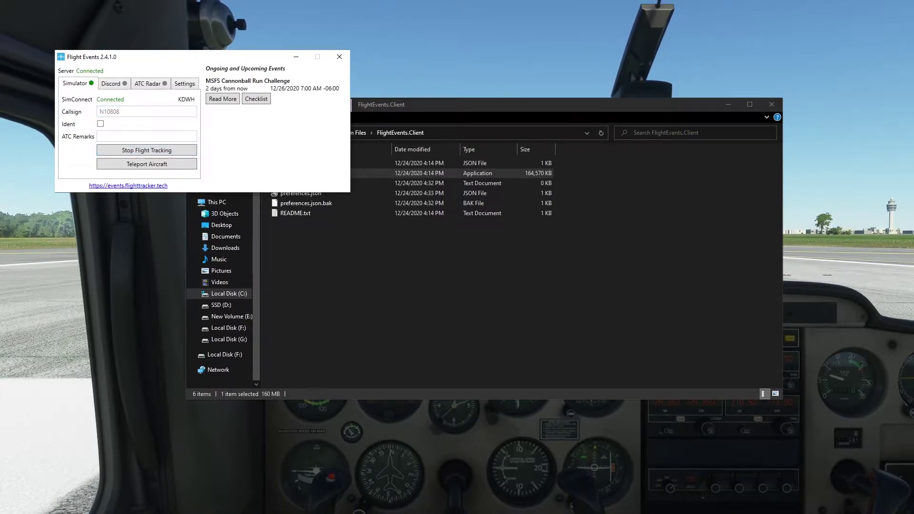
pyautogui.hotkey('alt', 'Tab')
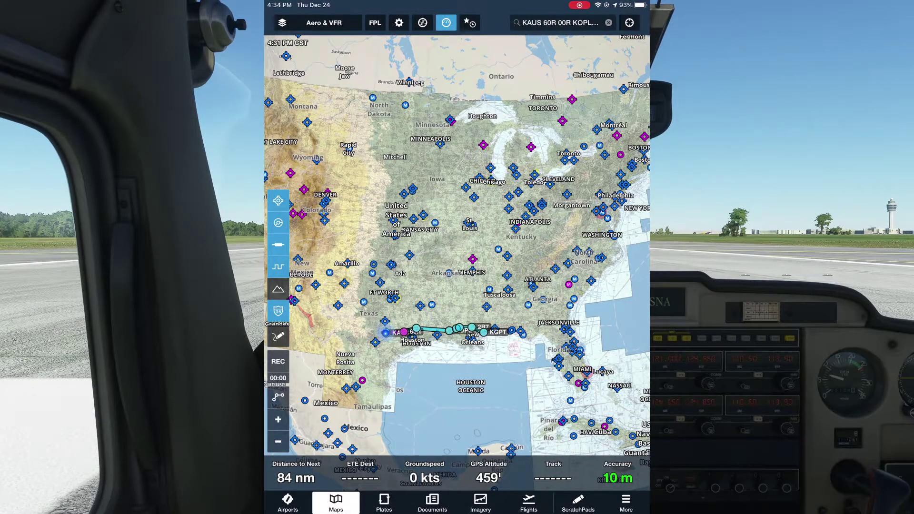
# - Show the tablet's General Info with IP addresses from ForeFlight's Devices page
pyautogui.click(626, 502)
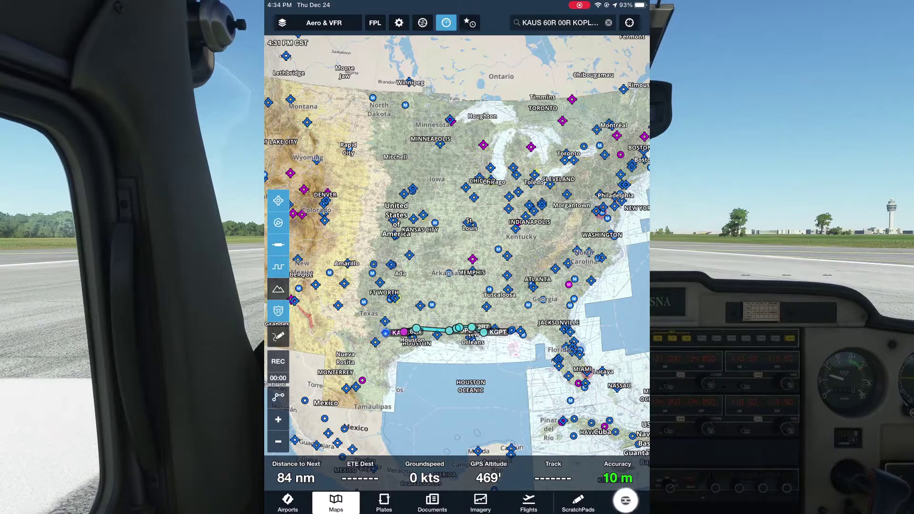
pyautogui.click(557, 260)
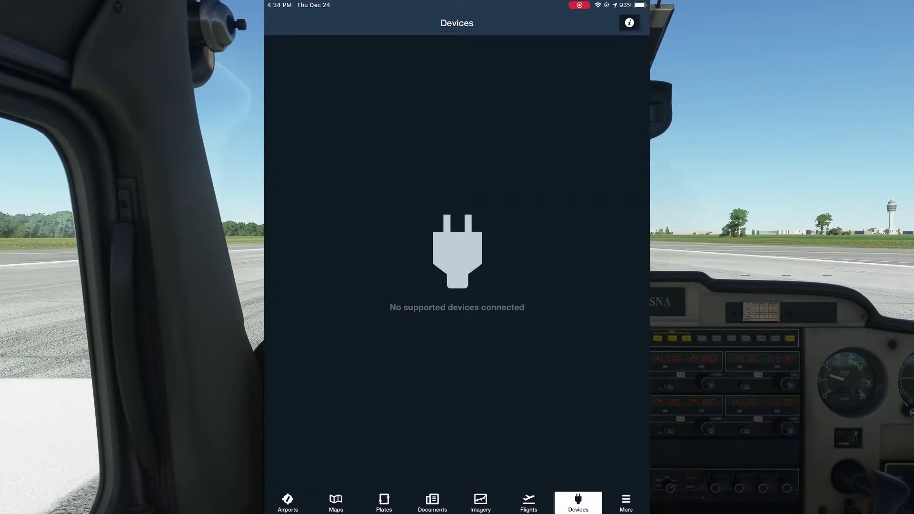
pyautogui.click(630, 22)
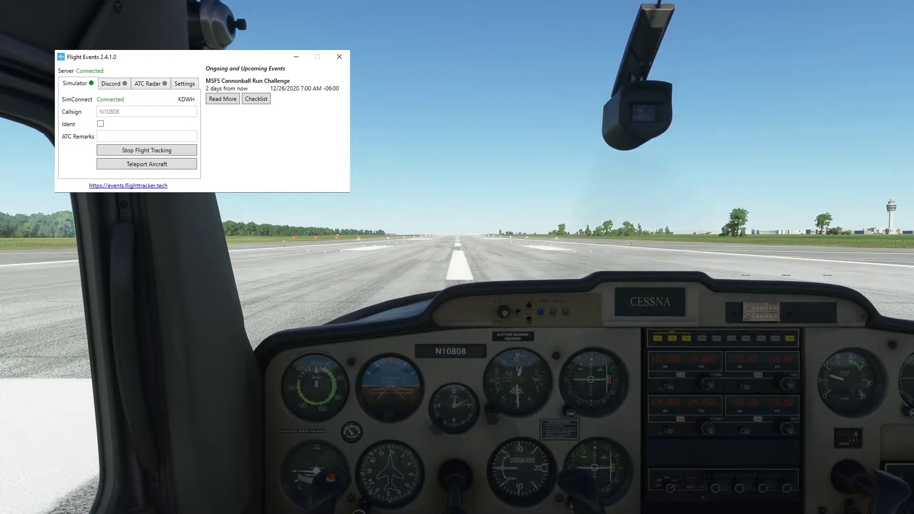
# - Set the local network broadcast IP to 192.168.1.135 and re-enable broadcasting
pyautogui.click(191, 86)
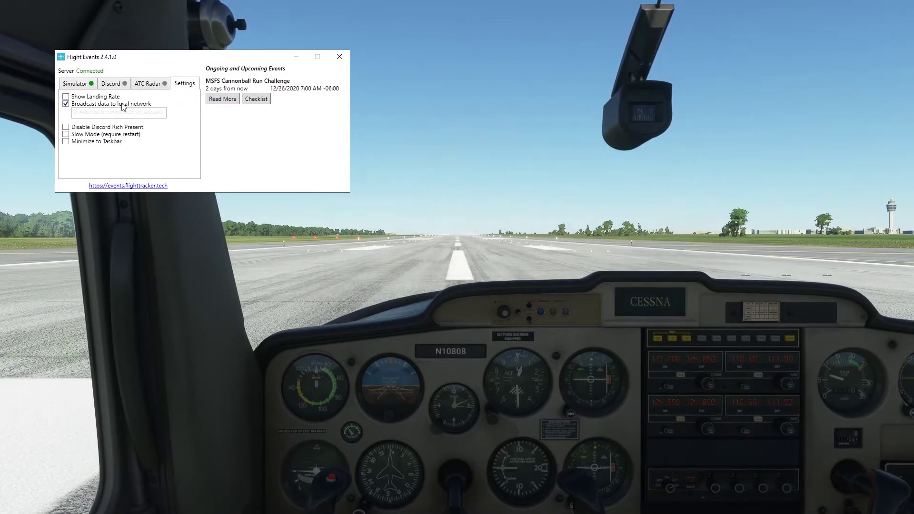
pyautogui.click(112, 105)
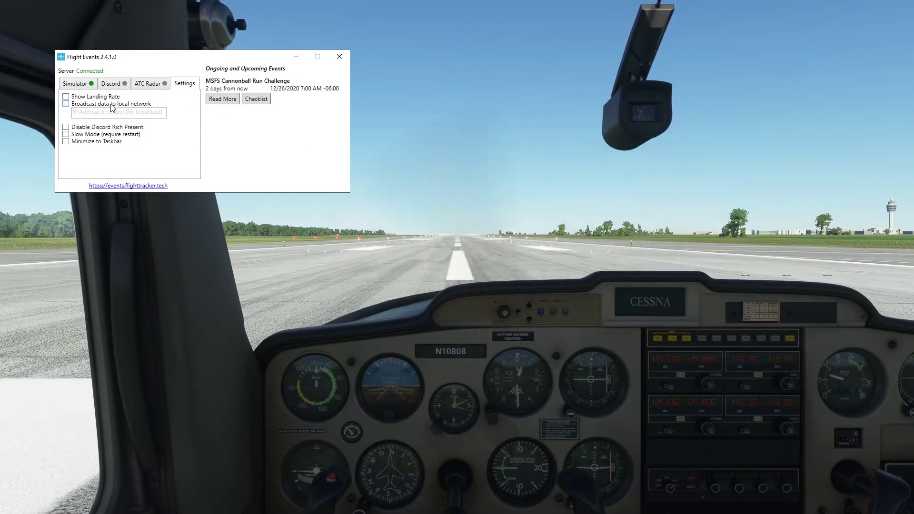
pyautogui.click(109, 111)
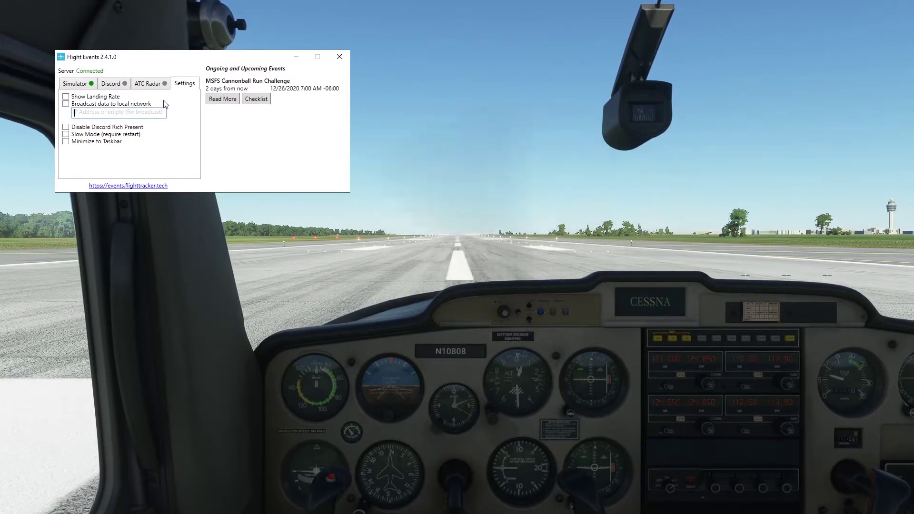
pyautogui.write('192')
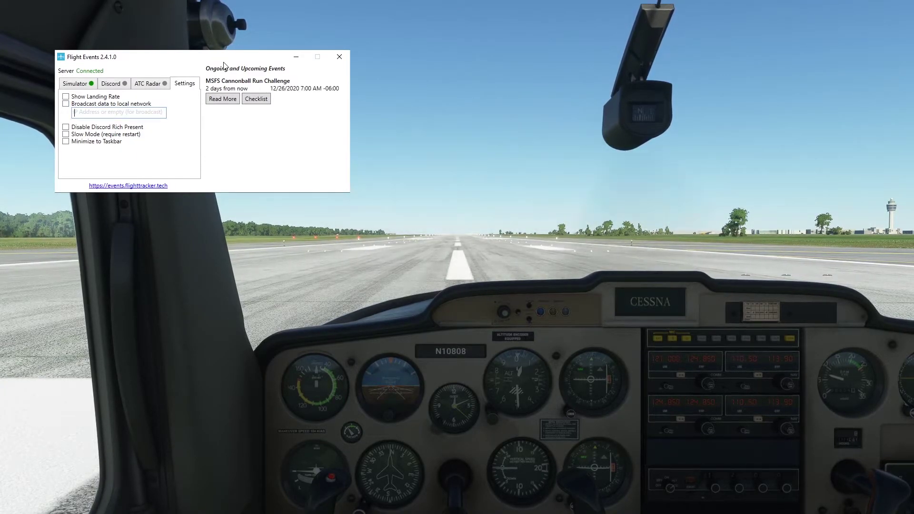
pyautogui.write('.168.')
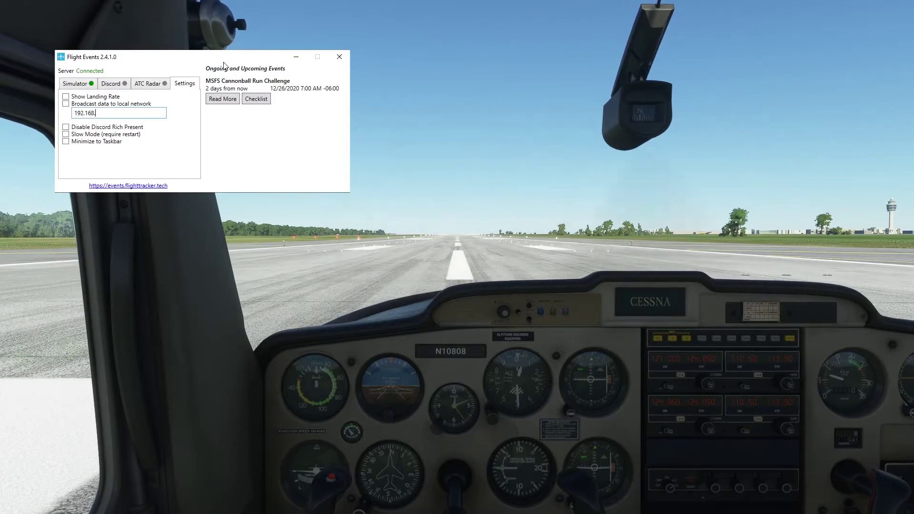
pyautogui.write('1.135')
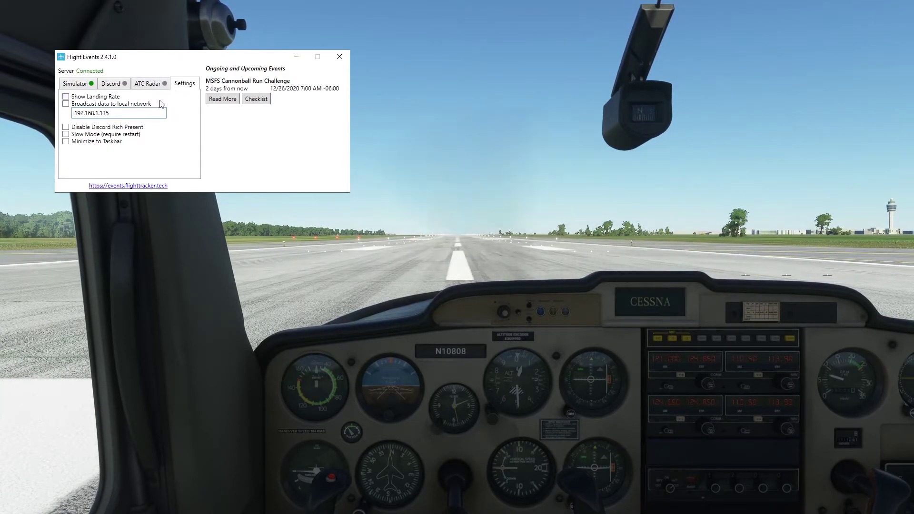
pyautogui.click(116, 105)
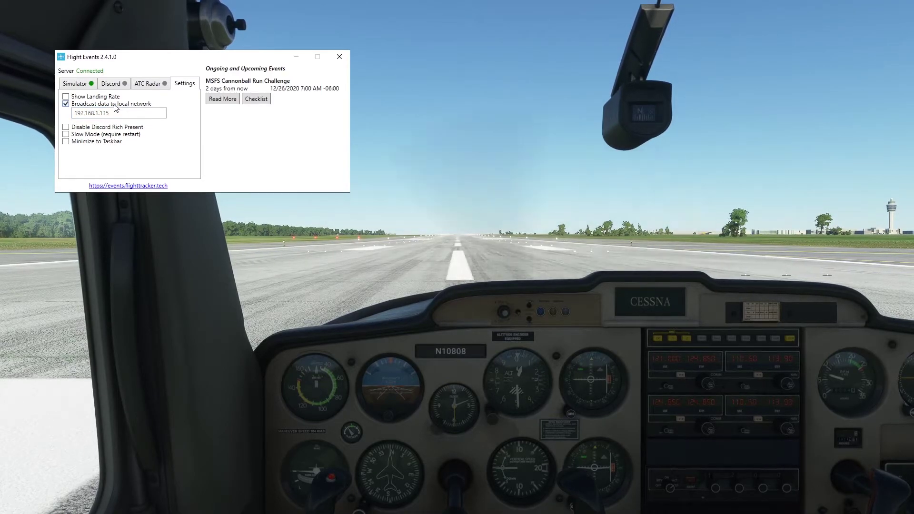
pyautogui.click(79, 85)
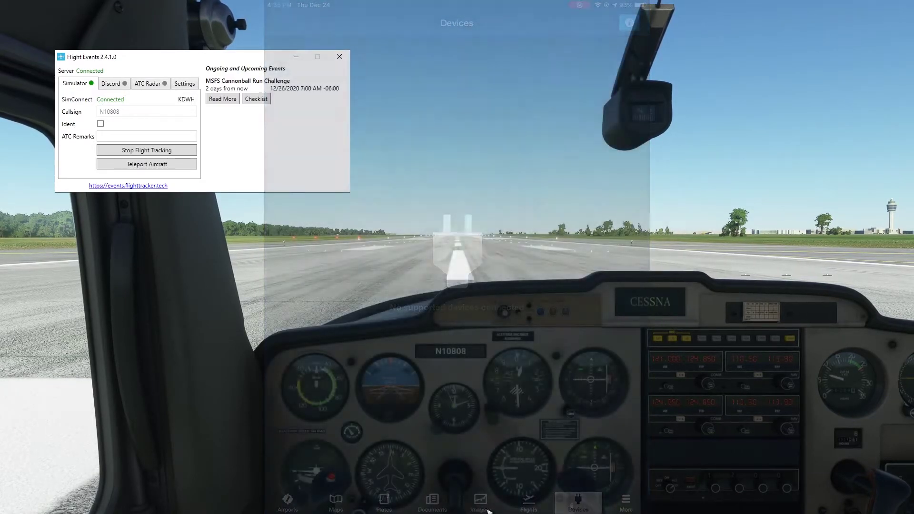
# - Allow FlightEvents.Client through Windows Defender Firewall on private networks and save
pyautogui.press('super')
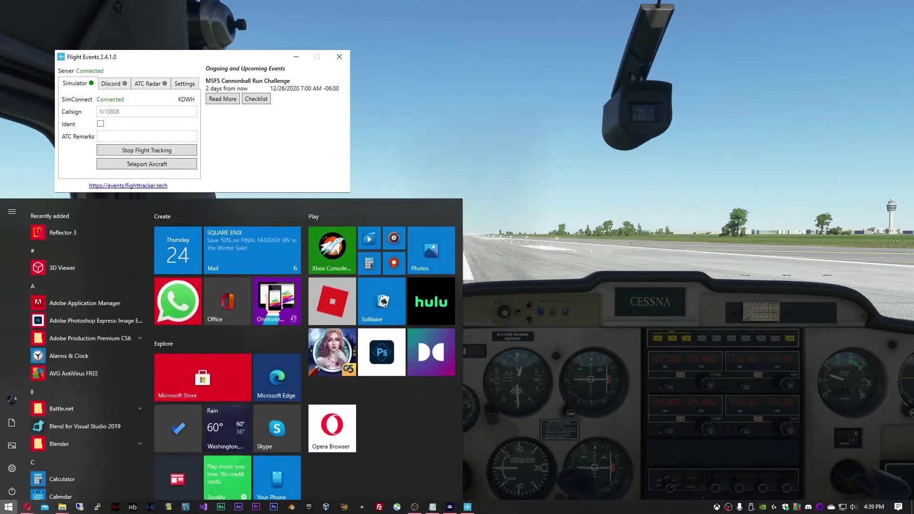
pyautogui.write('windows ')
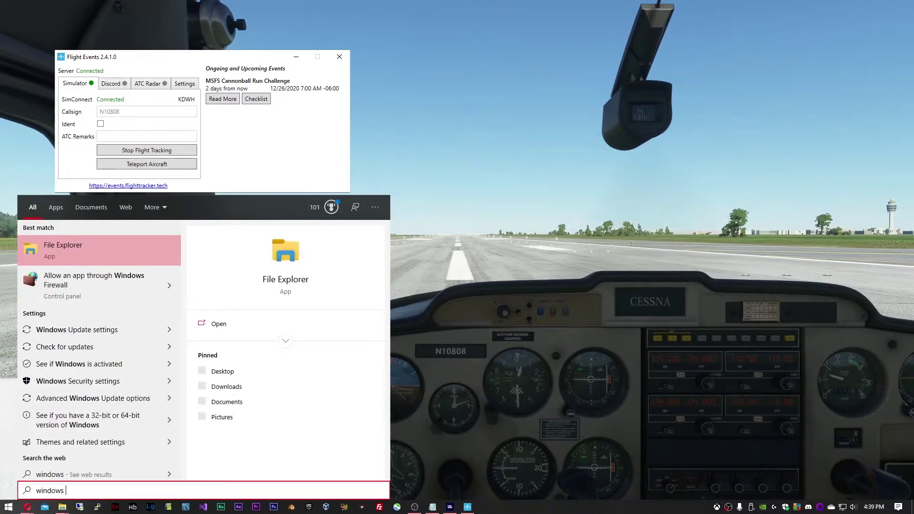
pyautogui.write('firewall')
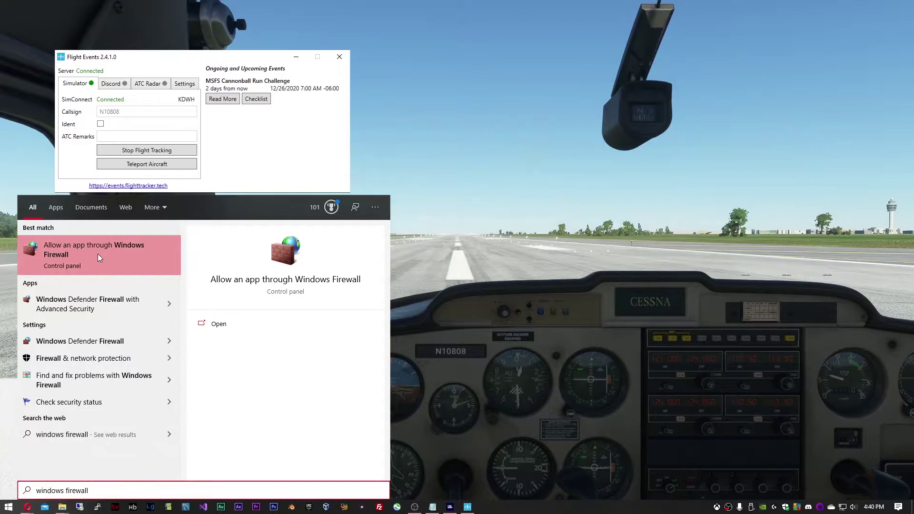
pyautogui.click(119, 256)
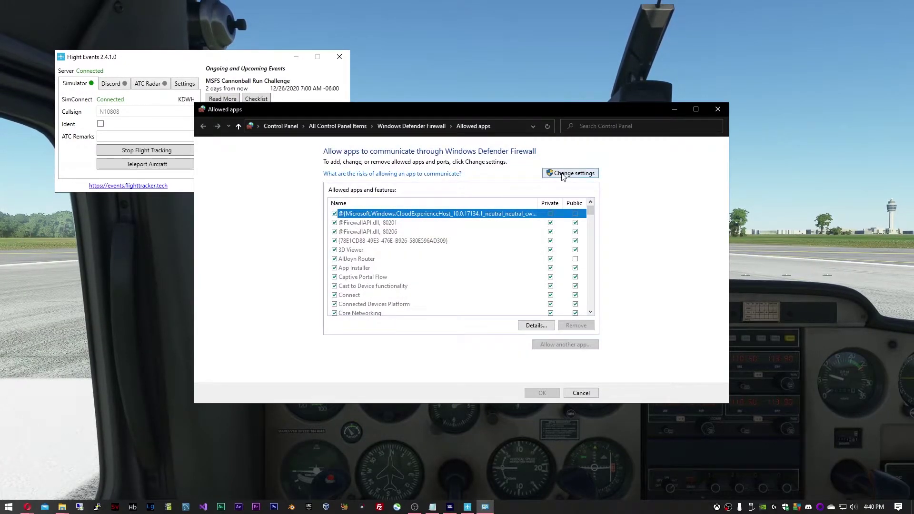
pyautogui.click(563, 174)
pyautogui.moveTo(590, 210); pyautogui.dragTo(594, 230)
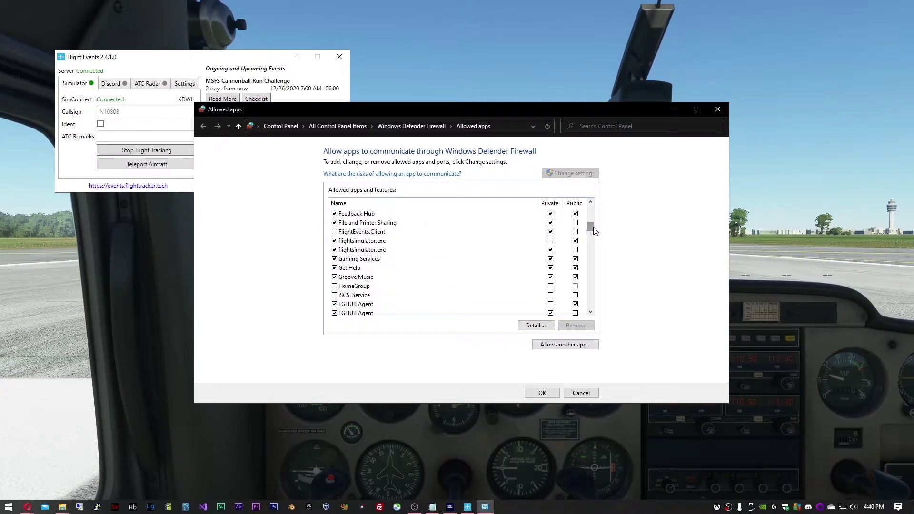
pyautogui.click(335, 232)
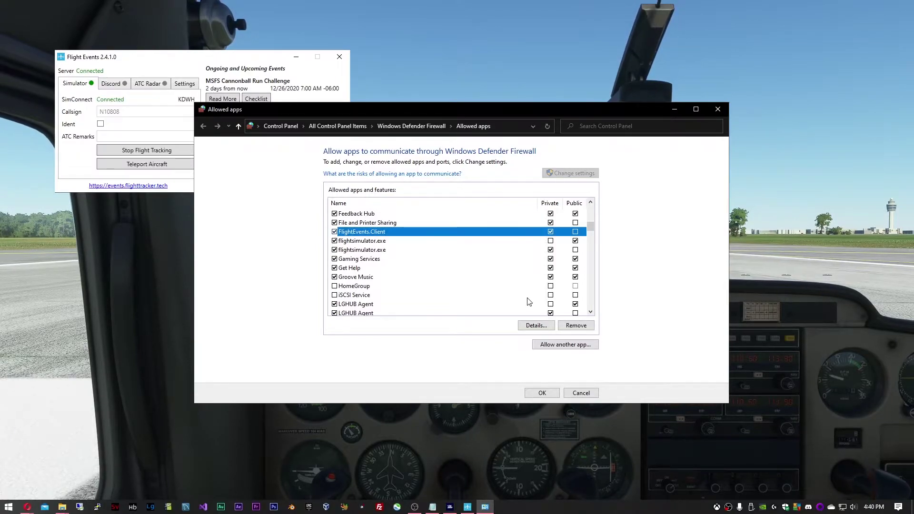
pyautogui.click(545, 392)
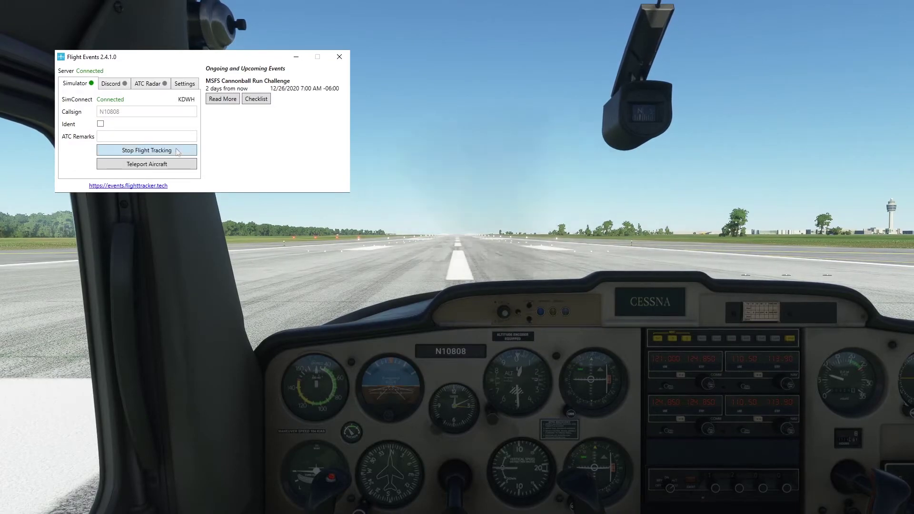